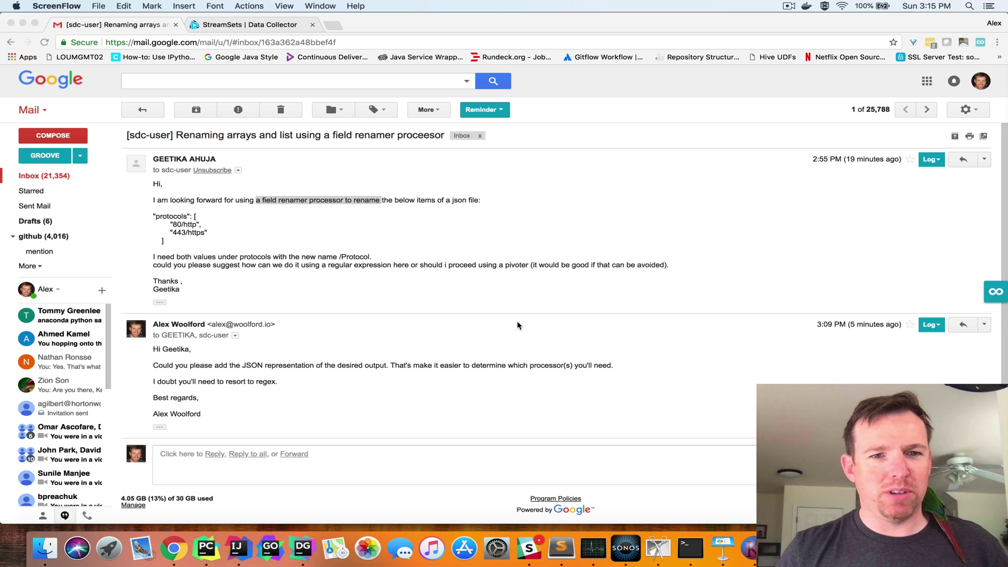
Review the Gmail question's protocols JSON example and its reply, then switch to StreamSets.
left_click(174, 247)
left_click_drag(173, 247, 171, 216)
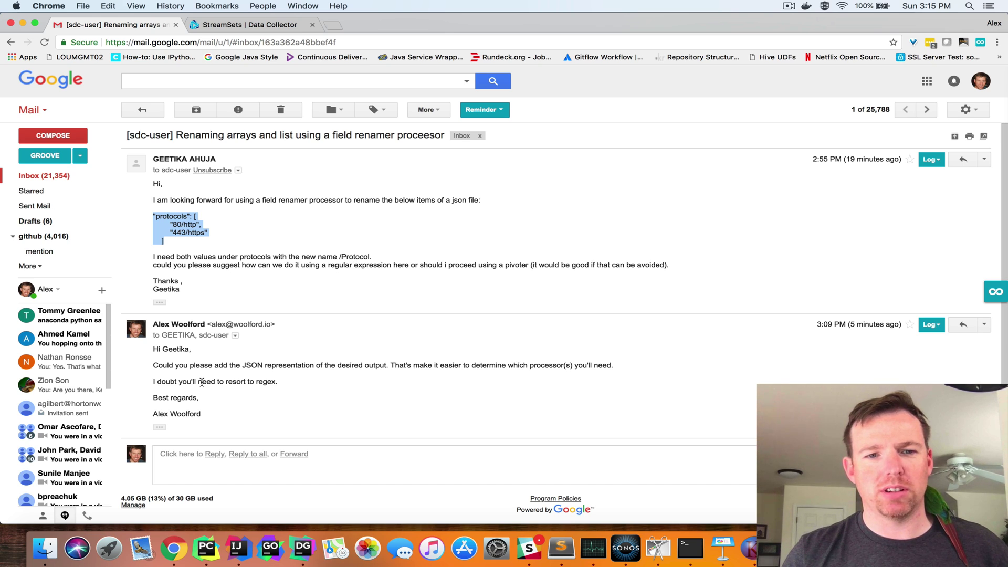
left_click_drag(221, 417, 144, 352)
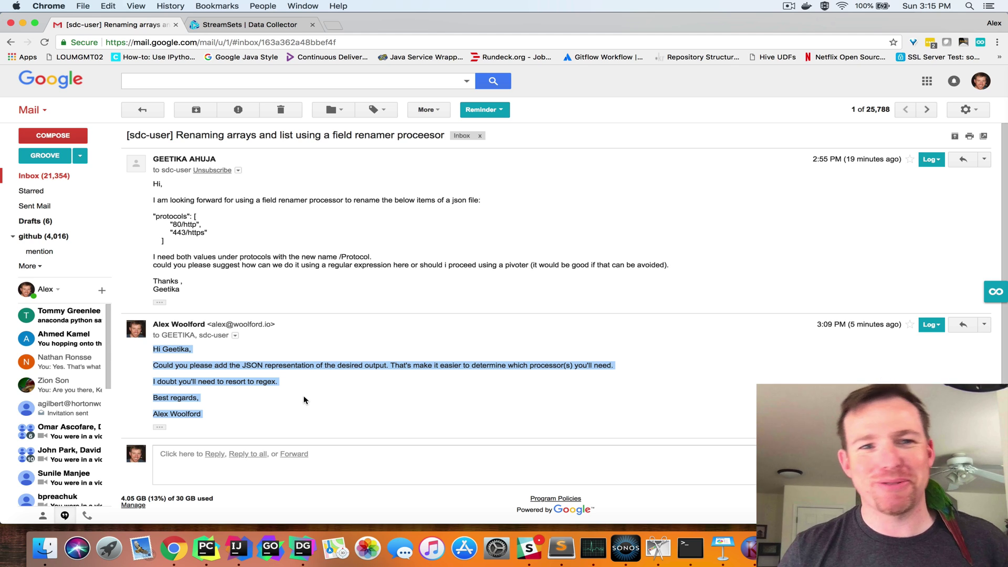
left_click(248, 24)
Inspect the protocols list in Dev Raw Data Source 1's Record1, then preview Field Pivoter 1.
left_click(91, 186)
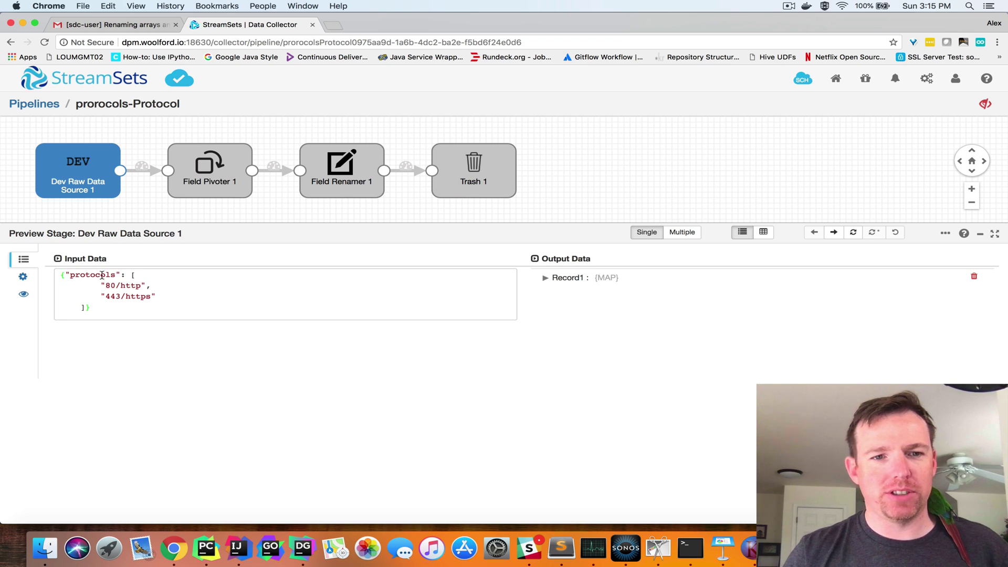
left_click(545, 277)
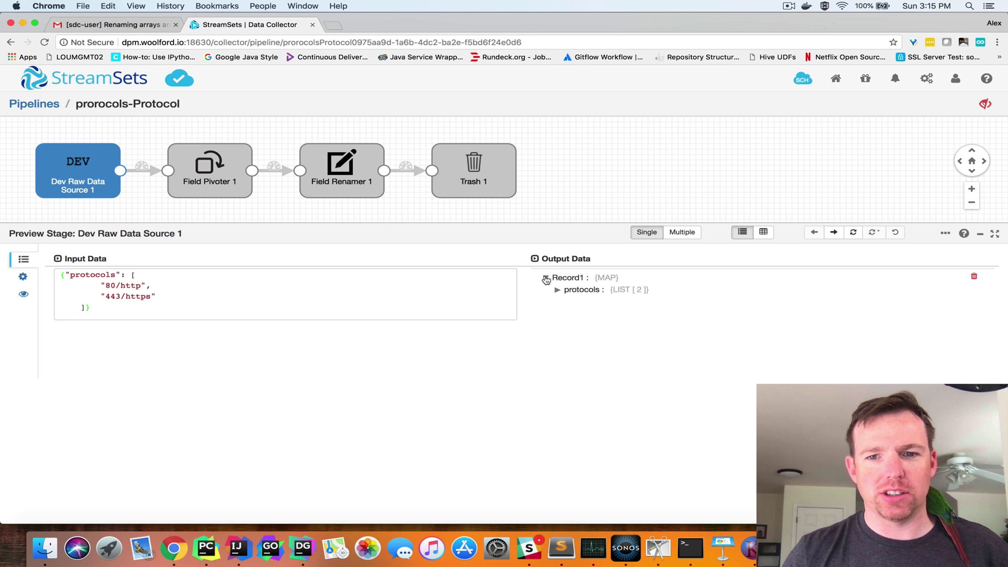
left_click(556, 290)
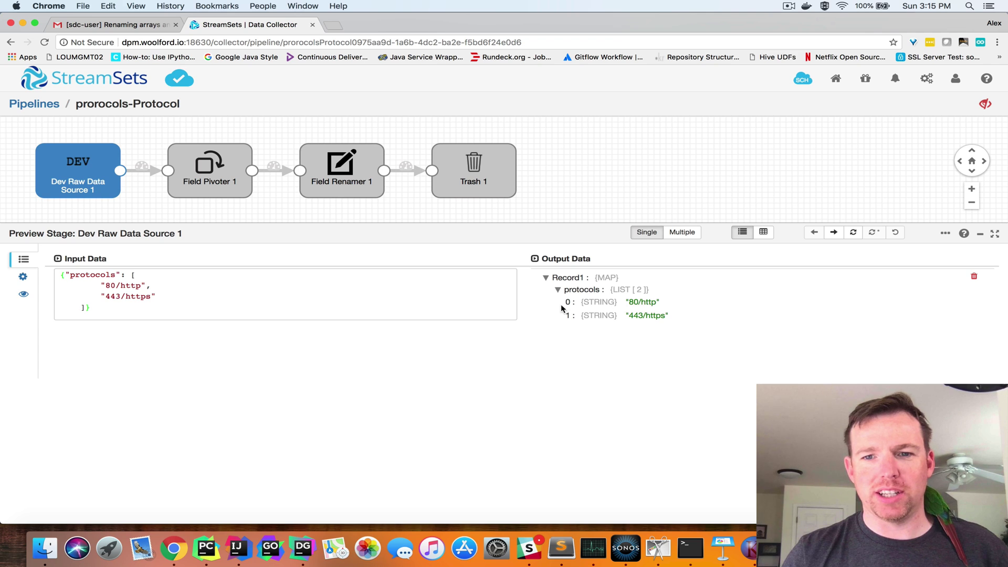
left_click(223, 191)
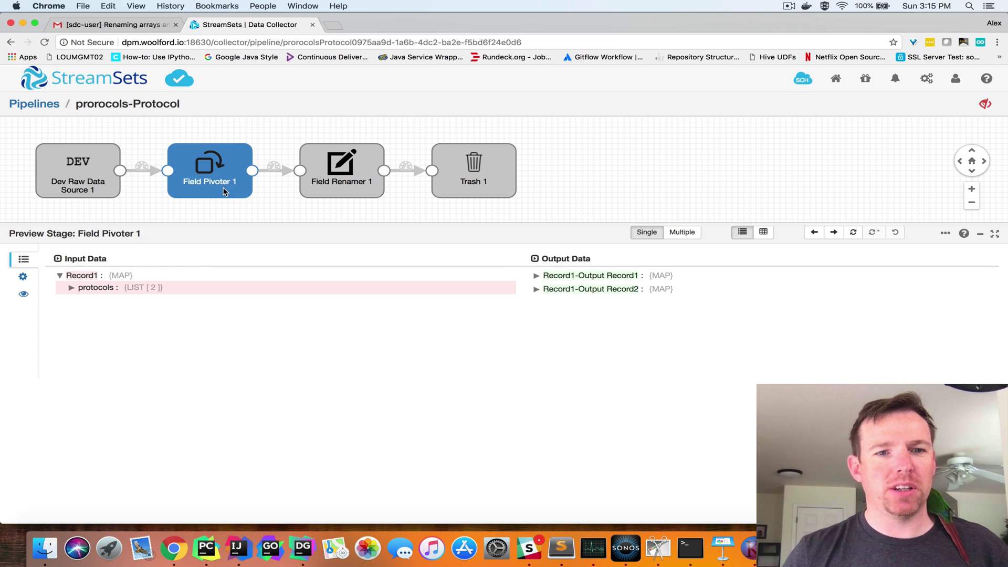
Review Field Pivoter 1's Field Pivot and Preview Configuration settings.
left_click(24, 280)
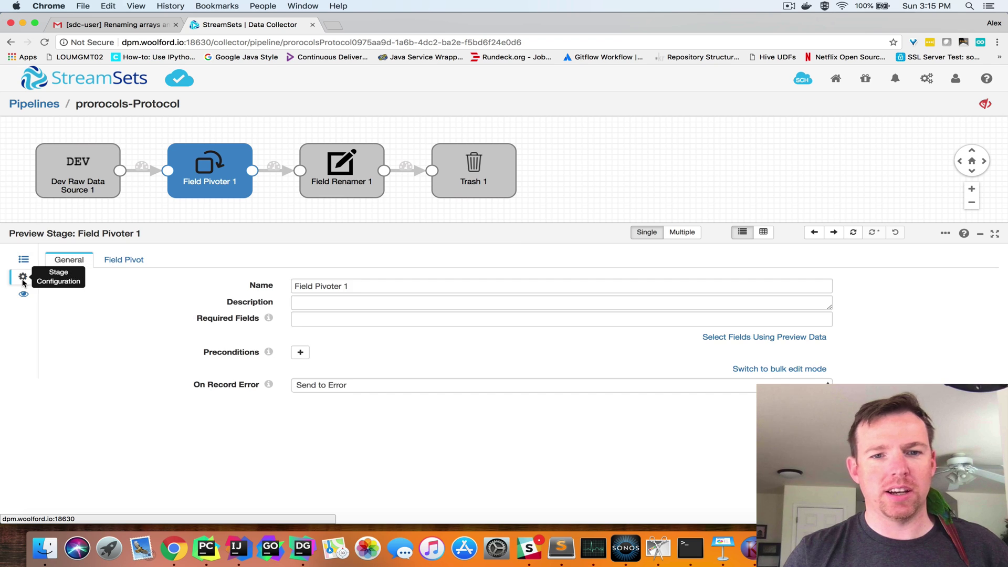
left_click(128, 264)
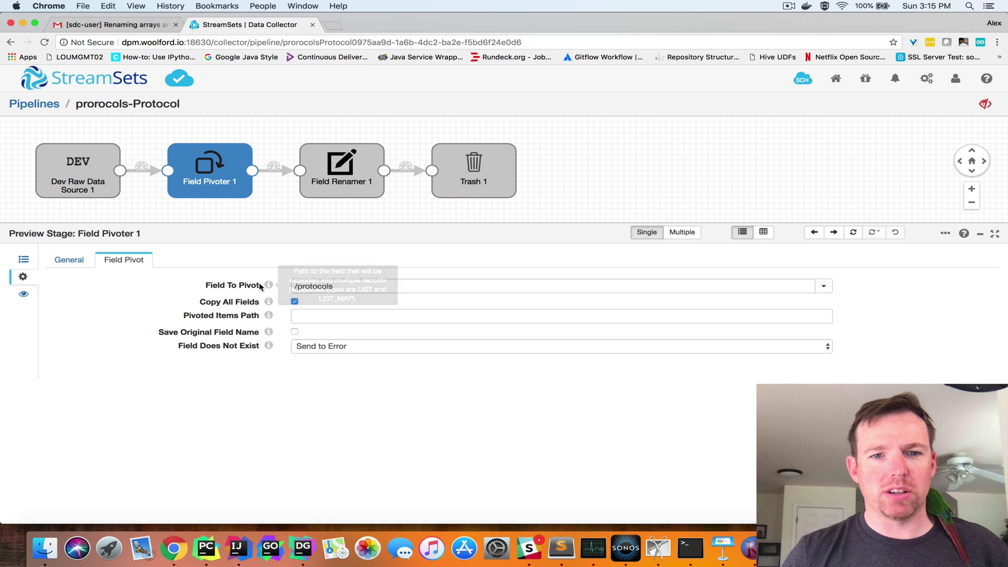
left_click(24, 294)
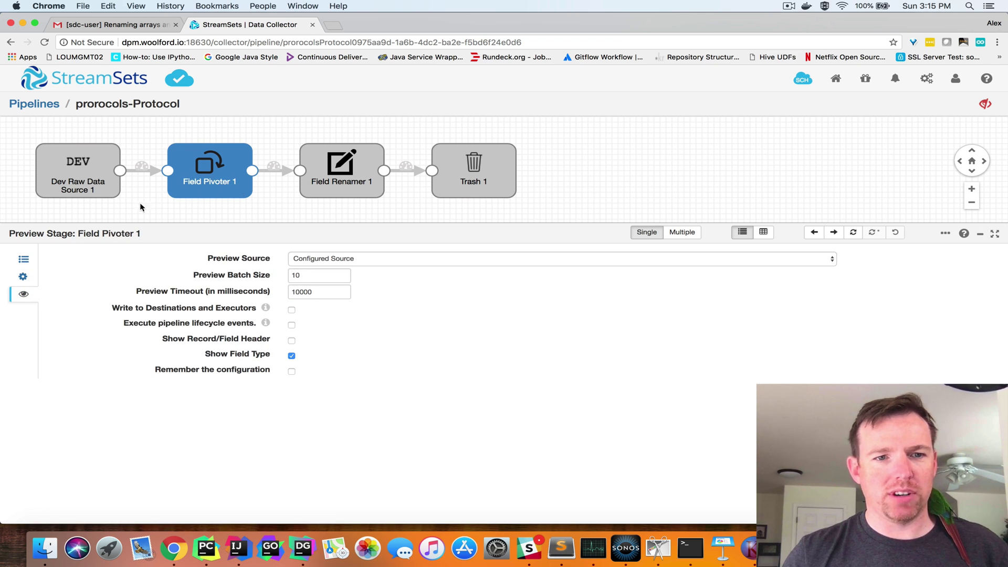
left_click(24, 259)
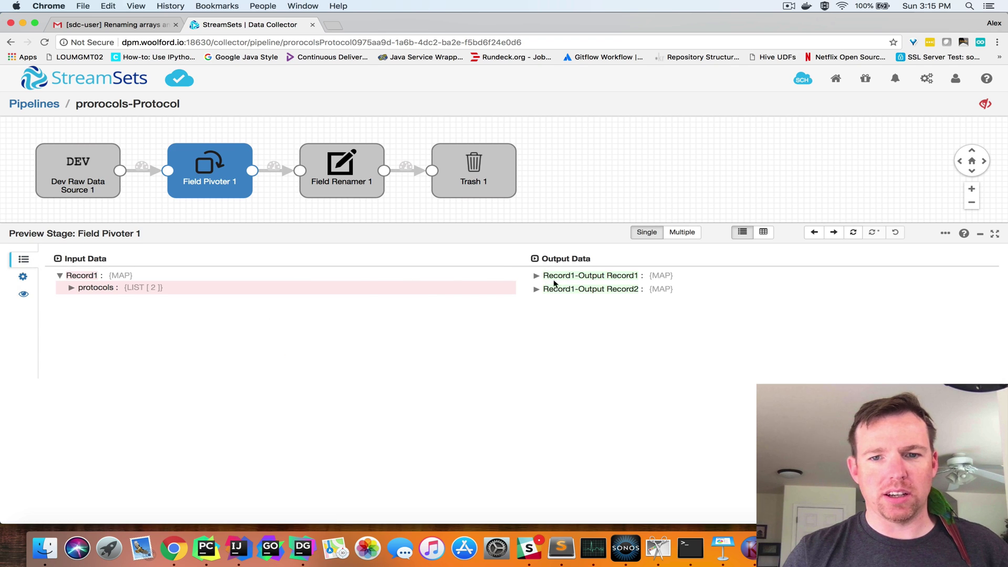
Expand the two pivoted records (80/http, 443/https) and preview Field Renamer 1.
left_click(536, 275)
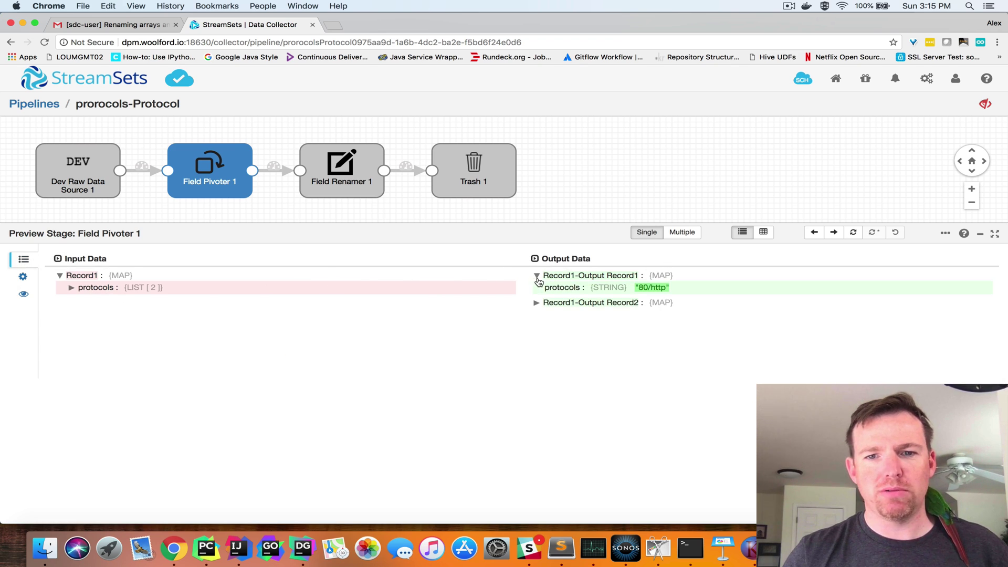
left_click(536, 303)
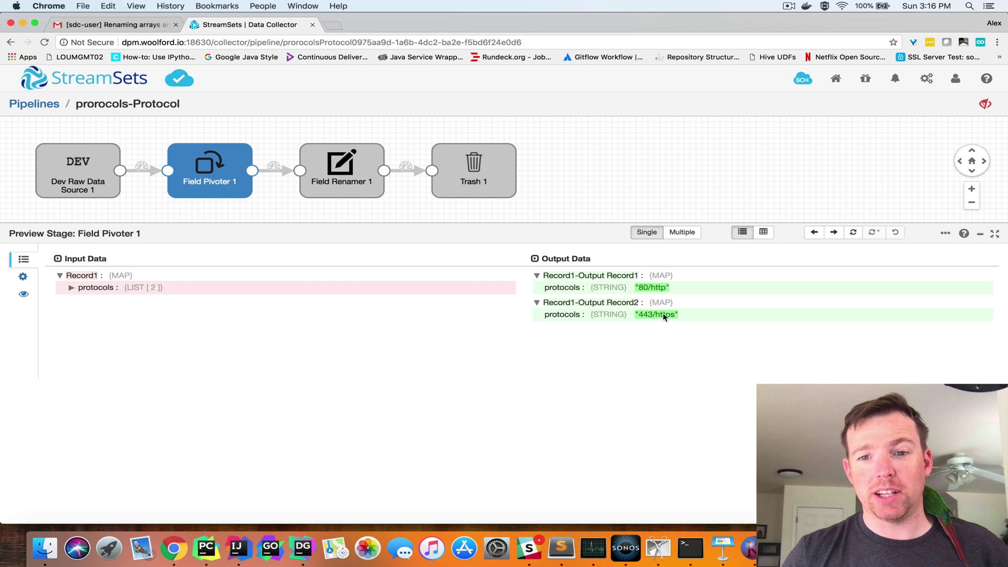
left_click(337, 186)
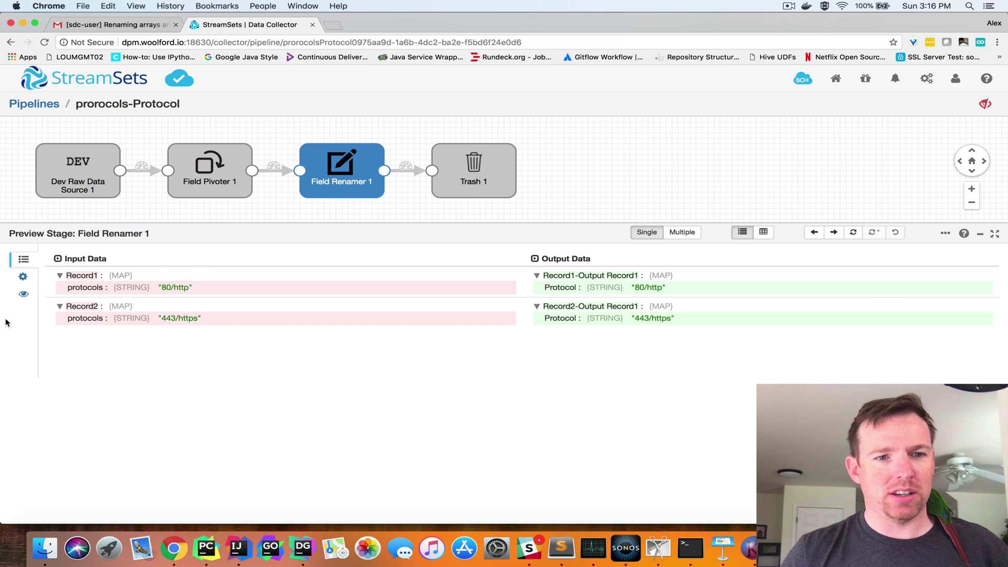
left_click(22, 277)
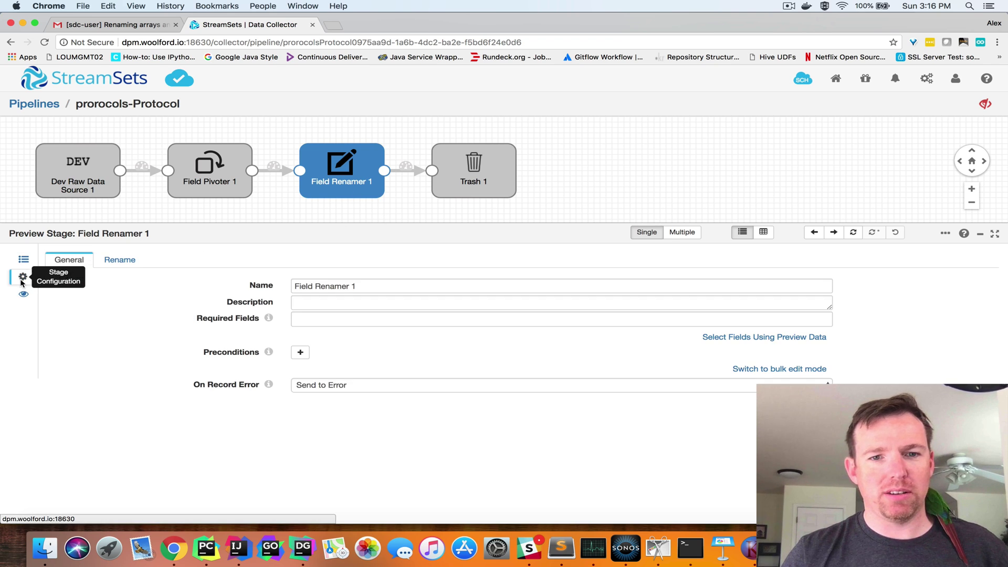
left_click(123, 265)
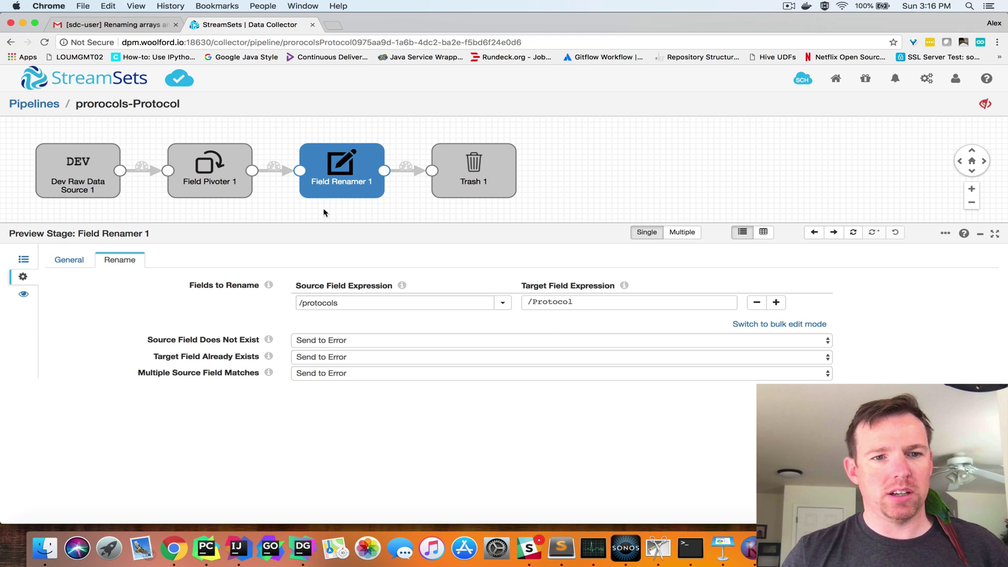
left_click(24, 297)
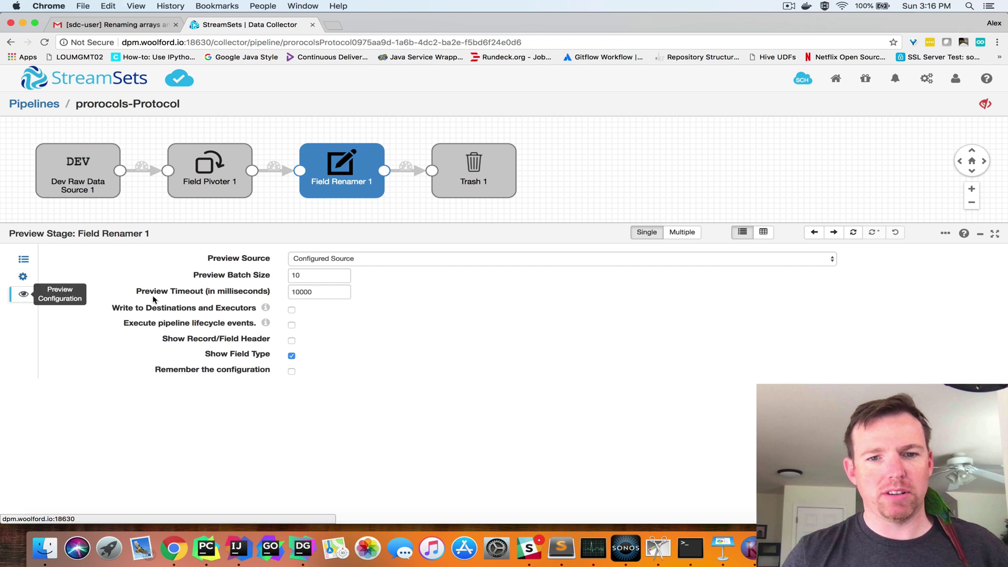
left_click(24, 259)
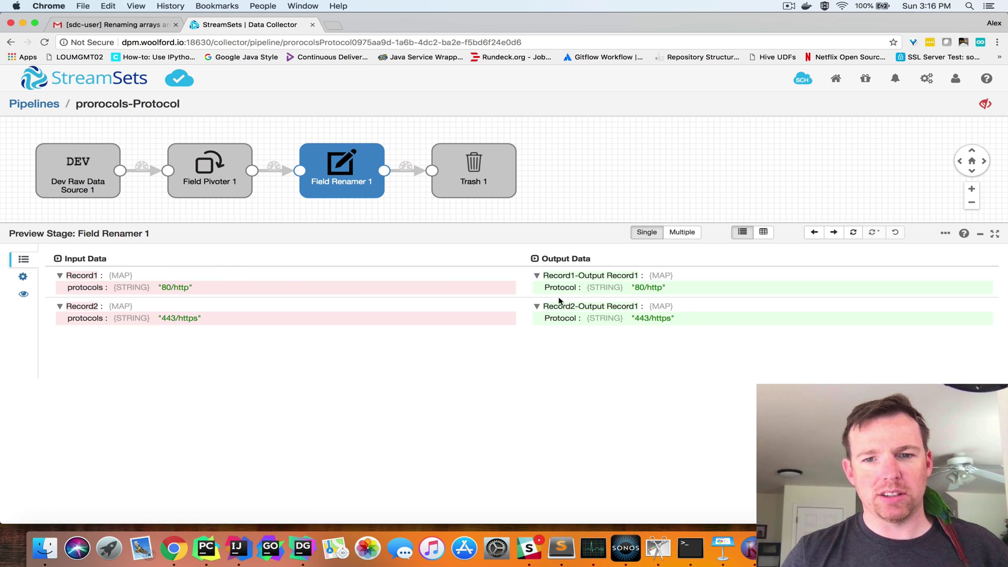